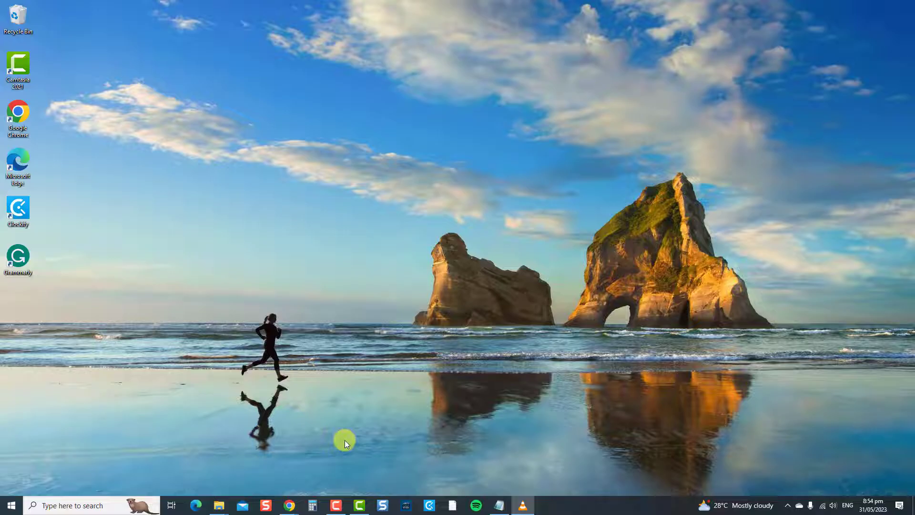
Restore the headset microphone video, play it briefly to 0:04, and switch Autoplay off.
{"action": "mouse_move", "coordinate": [293, 500]}
{"action": "left_click", "coordinate": [376, 466]}
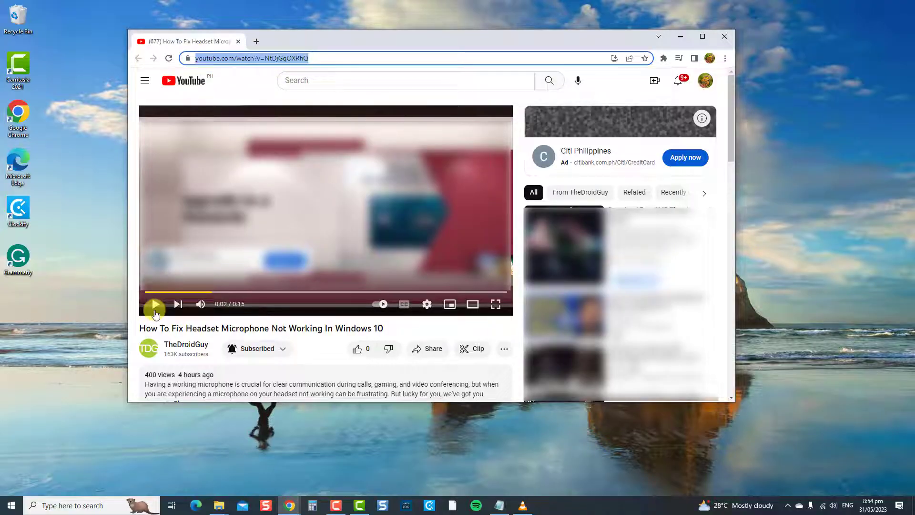
{"action": "left_click", "coordinate": [155, 308]}
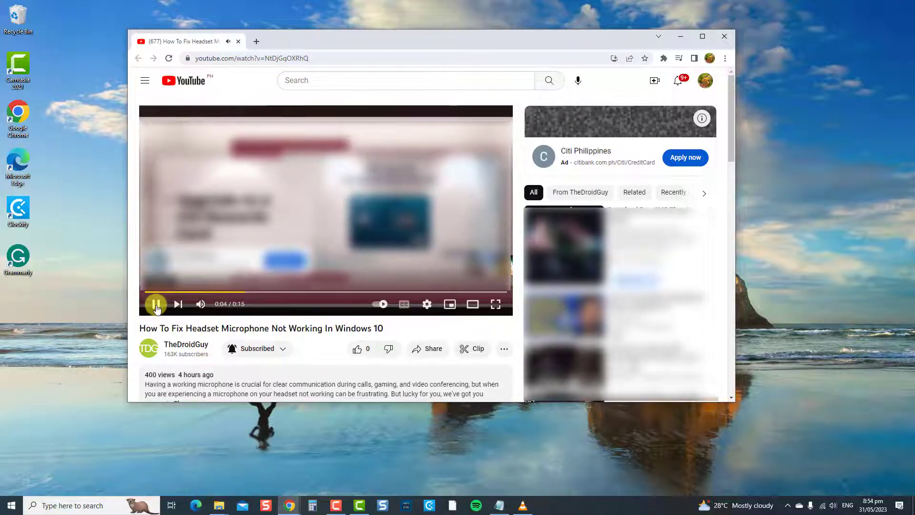
{"action": "left_click", "coordinate": [154, 304]}
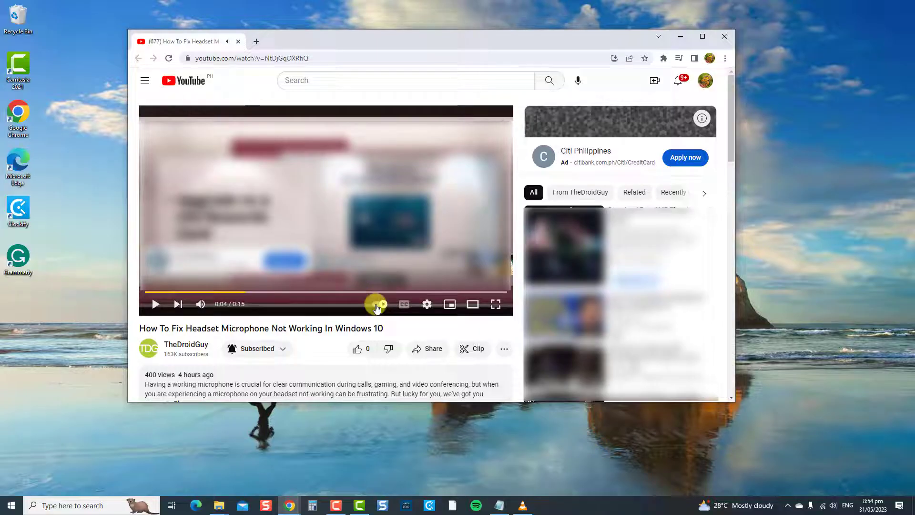
{"action": "left_click", "coordinate": [378, 305]}
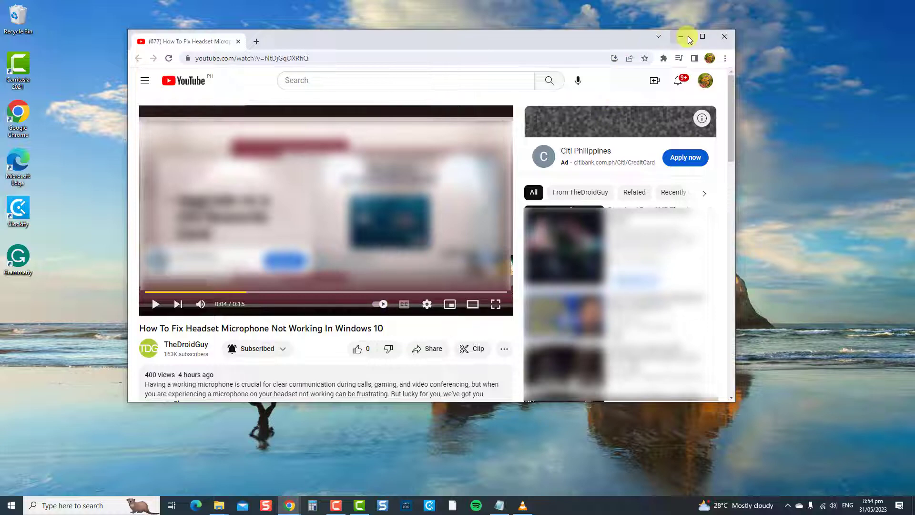
Close the Chrome window showing the YouTube video.
{"action": "left_click", "coordinate": [723, 35]}
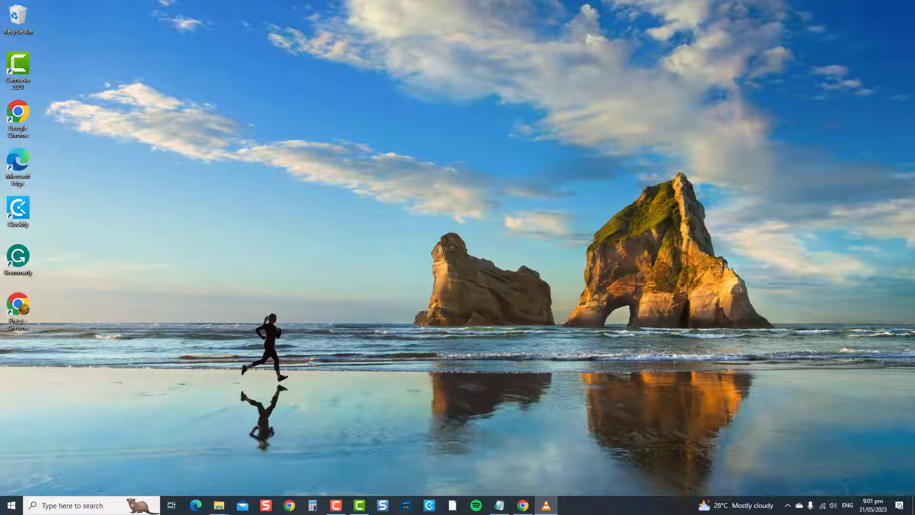
Clear All time browsing history, cookies and site data, and cached images and files.
{"action": "left_click", "coordinate": [523, 505]}
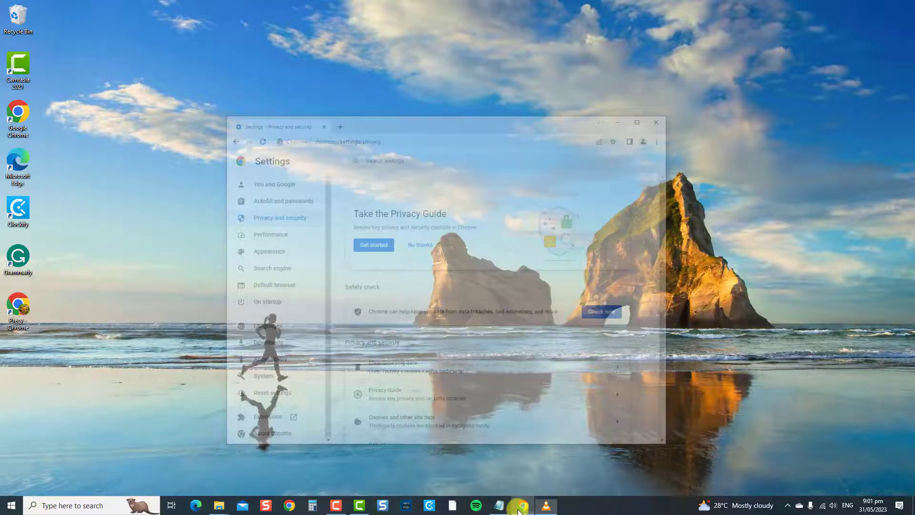
{"action": "left_click", "coordinate": [665, 80]}
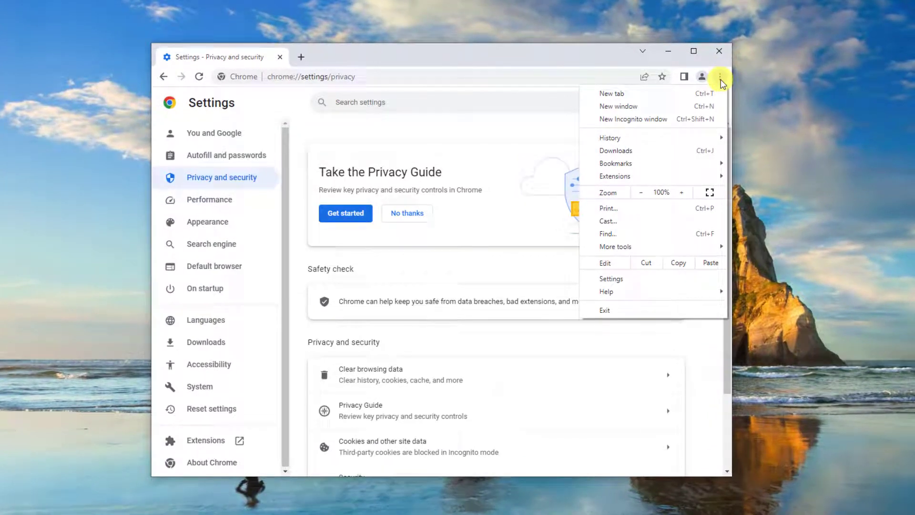
{"action": "mouse_move", "coordinate": [673, 251]}
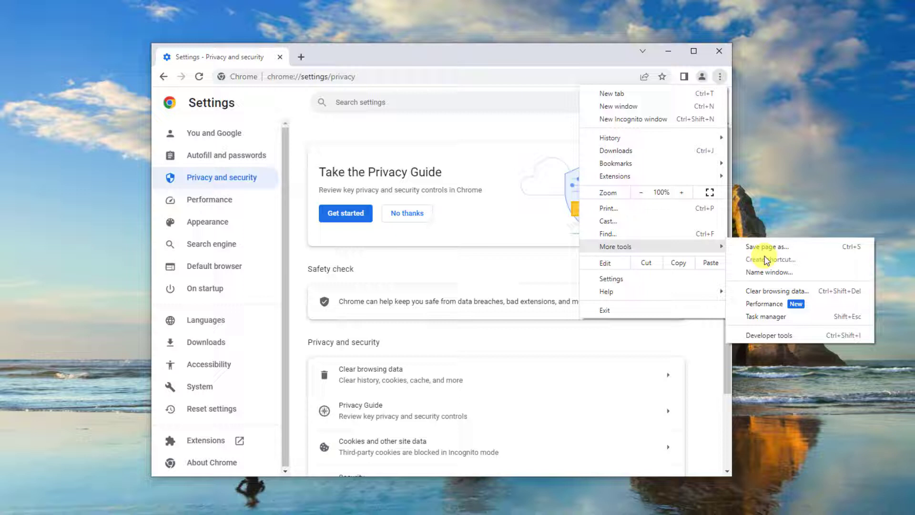
{"action": "left_click", "coordinate": [784, 291]}
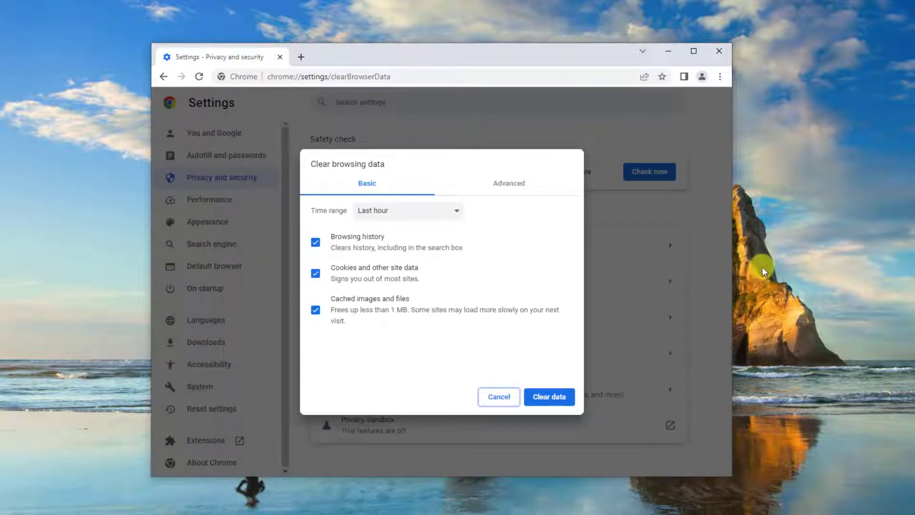
{"action": "left_click", "coordinate": [418, 217]}
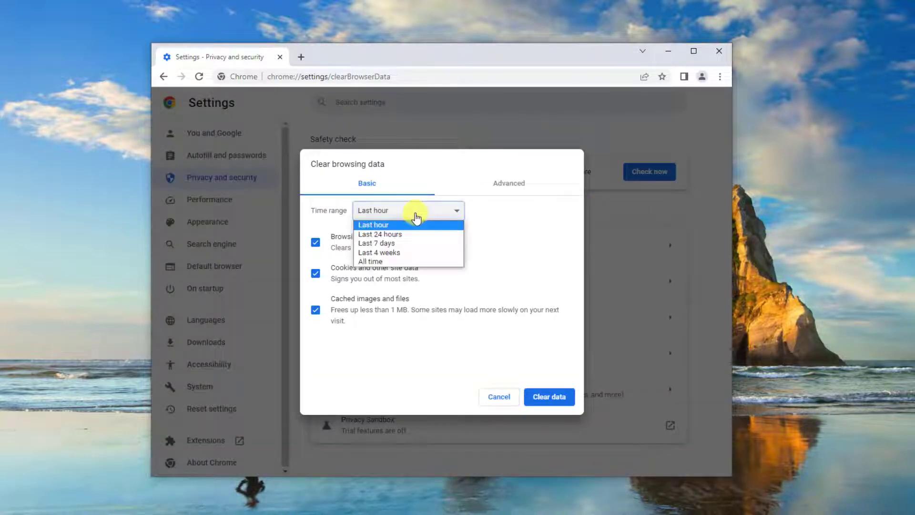
{"action": "left_click", "coordinate": [411, 270]}
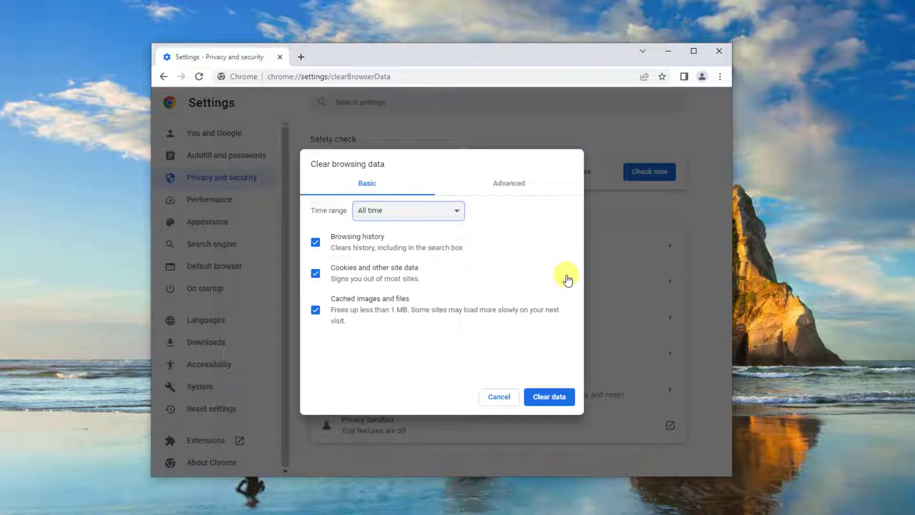
{"action": "left_click", "coordinate": [385, 273]}
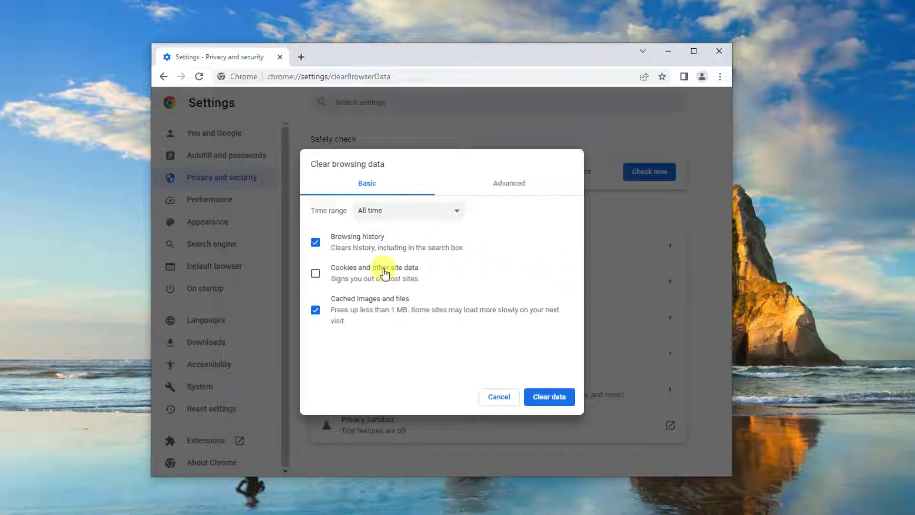
{"action": "left_click", "coordinate": [385, 273]}
{"action": "left_click", "coordinate": [390, 240]}
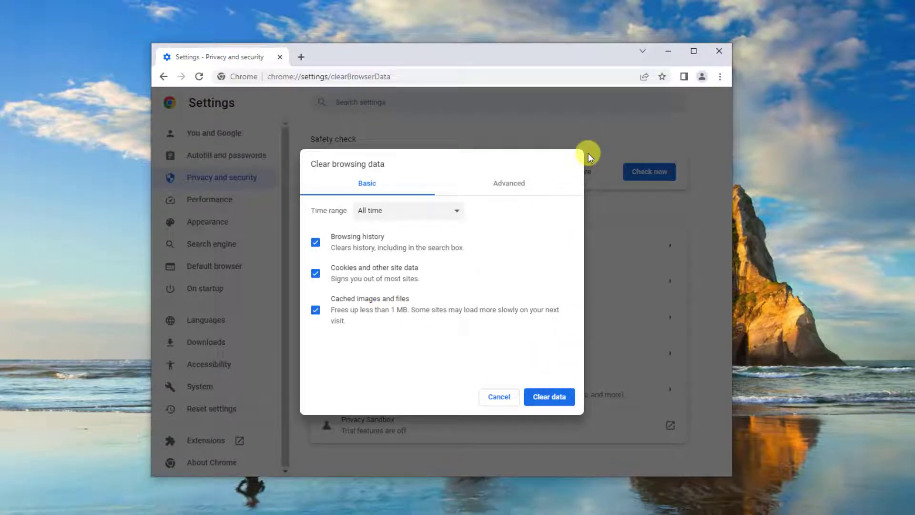
{"action": "left_click", "coordinate": [719, 59]}
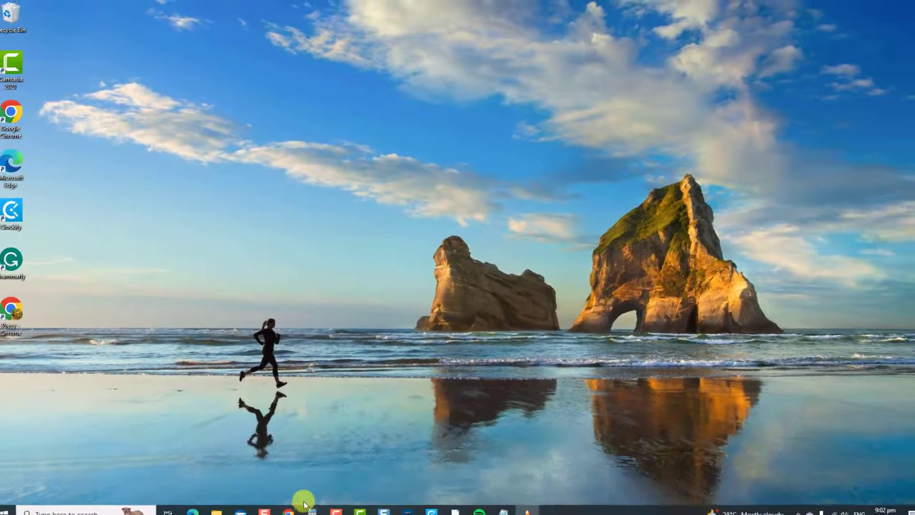
{"action": "left_click", "coordinate": [293, 509]}
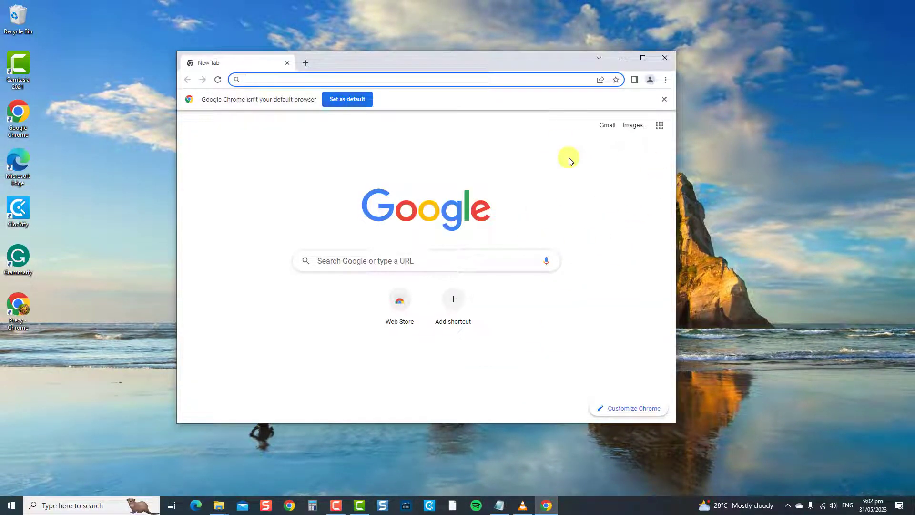
{"action": "left_click", "coordinate": [665, 58]}
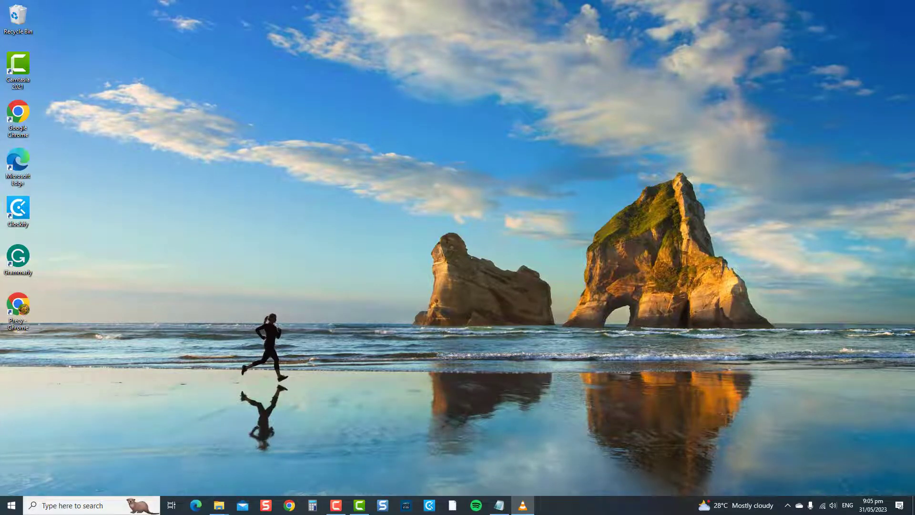
In a new Chrome window, dismiss the default-browser notice and check updates on About Google Chrome.
{"action": "left_click", "coordinate": [290, 505]}
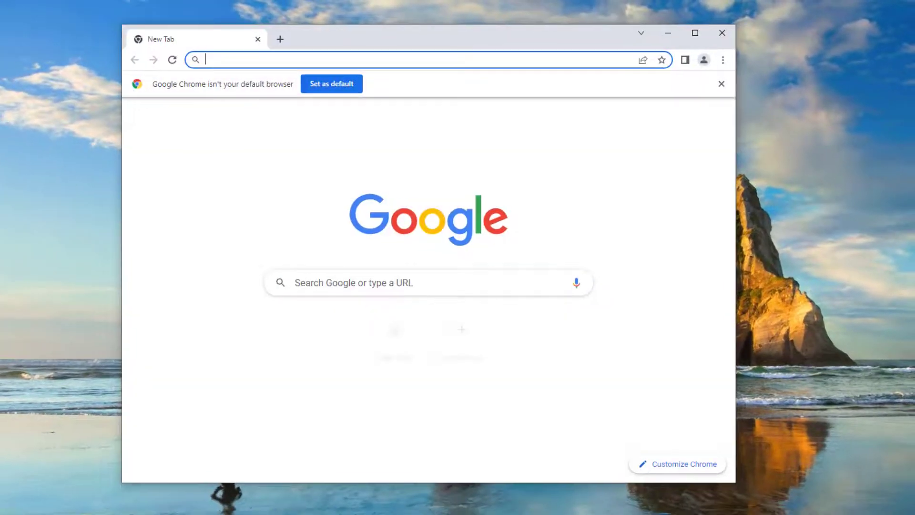
{"action": "left_click", "coordinate": [723, 83]}
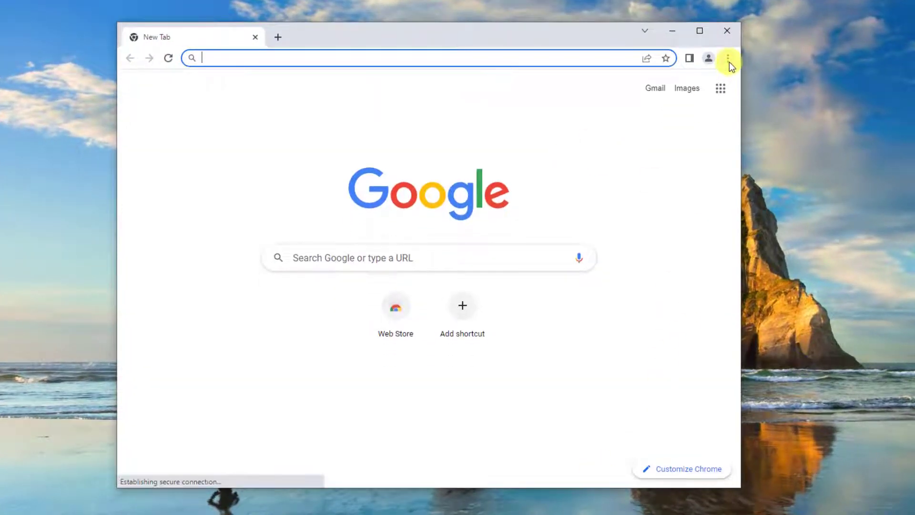
{"action": "left_click", "coordinate": [728, 60]}
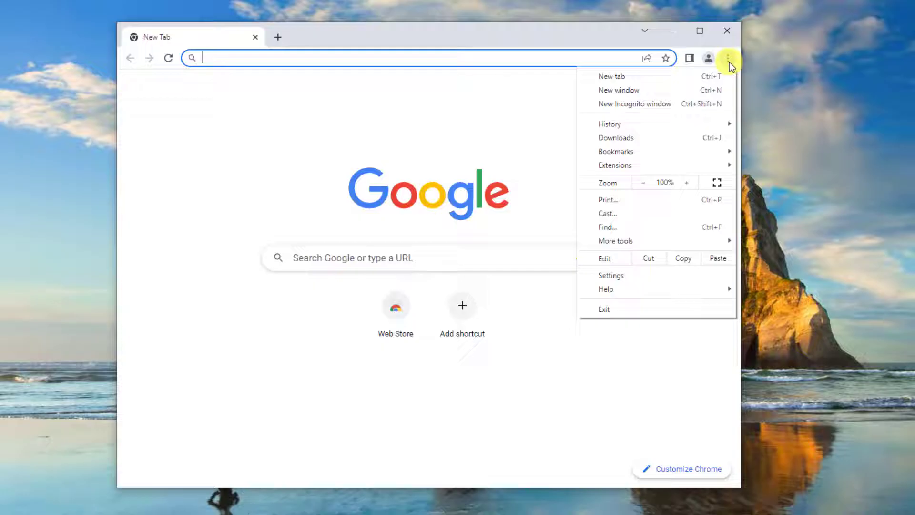
{"action": "mouse_move", "coordinate": [668, 289]}
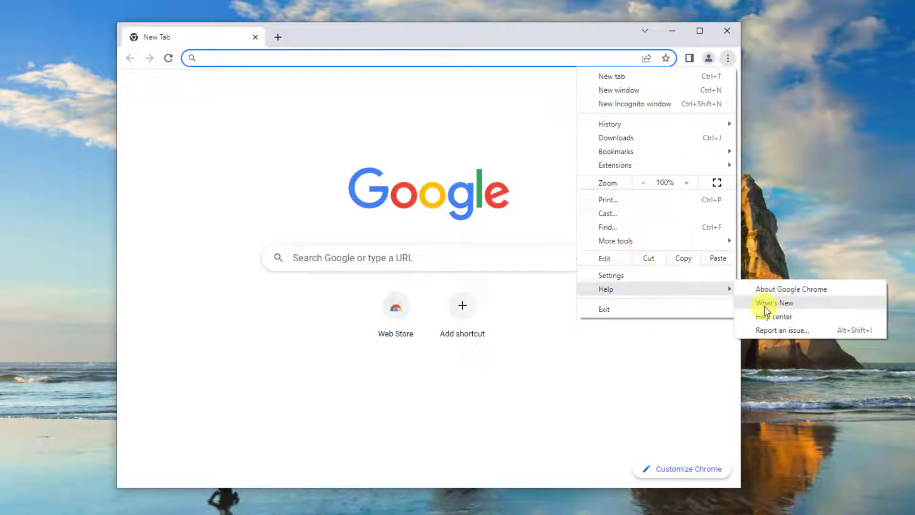
{"action": "left_click", "coordinate": [778, 290]}
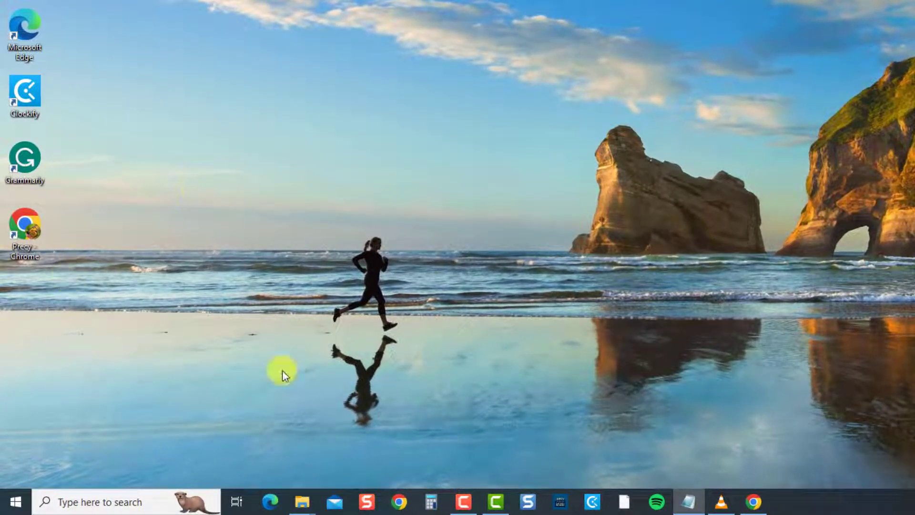
Open Windows Update in Settings to confirm the PC is up to date.
{"action": "left_click", "coordinate": [15, 501]}
{"action": "left_click", "coordinate": [19, 449]}
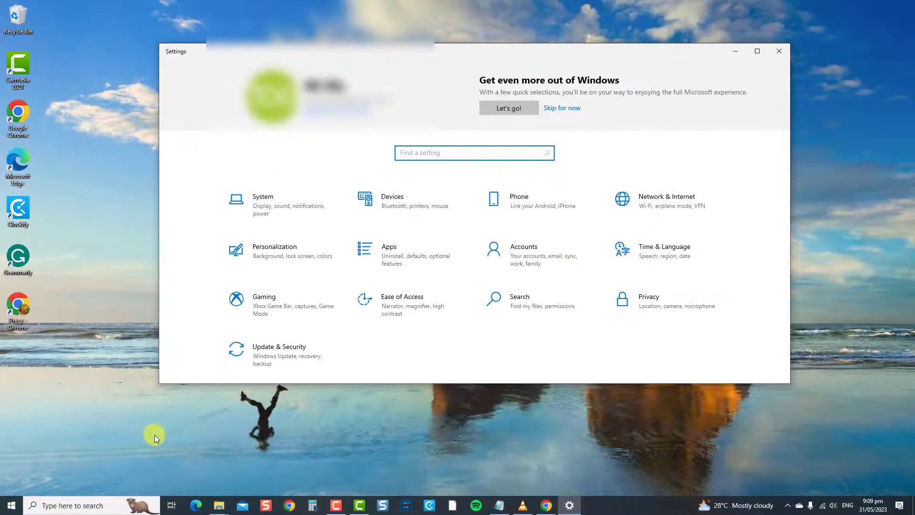
{"action": "left_click", "coordinate": [290, 369]}
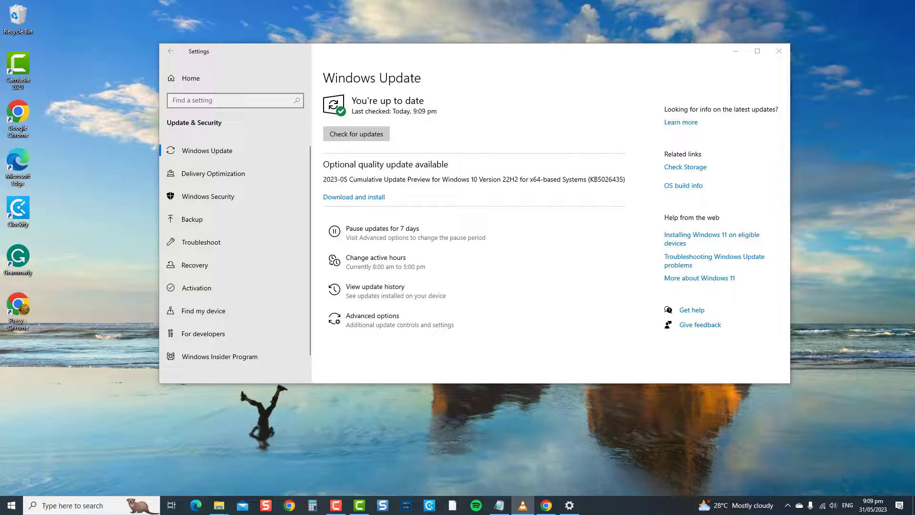
Close the Settings window and open a new Chrome window from the taskbar.
{"action": "left_click", "coordinate": [777, 51]}
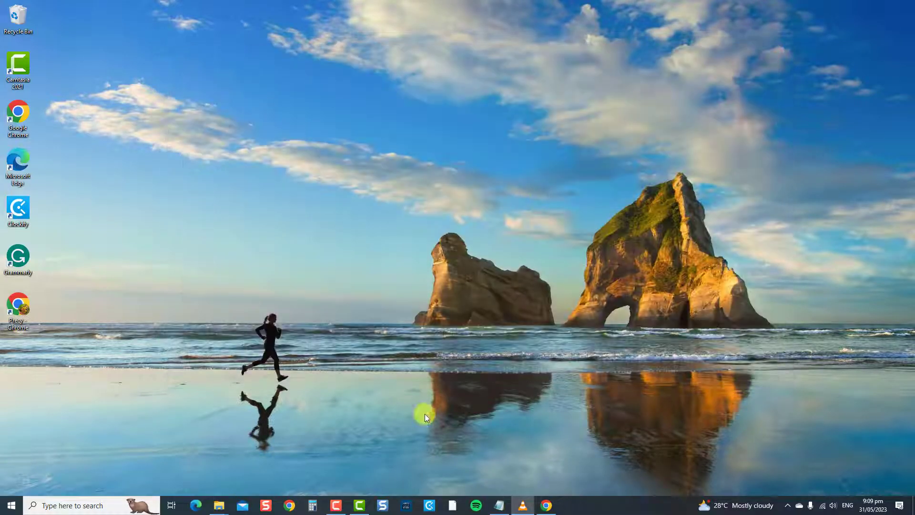
{"action": "left_click", "coordinate": [546, 496]}
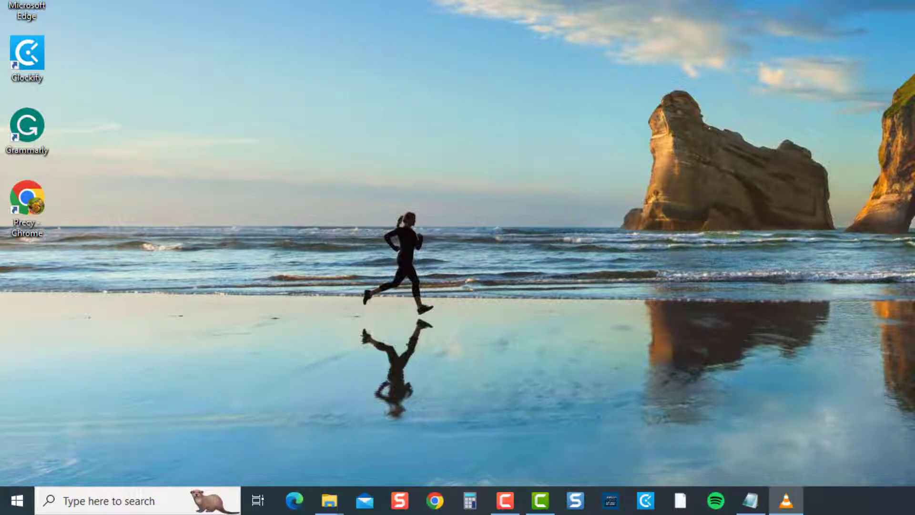
Run the Network & Internet troubleshooter on the Wi-Fi adapter, which finds no problems.
{"action": "left_click", "coordinate": [18, 500]}
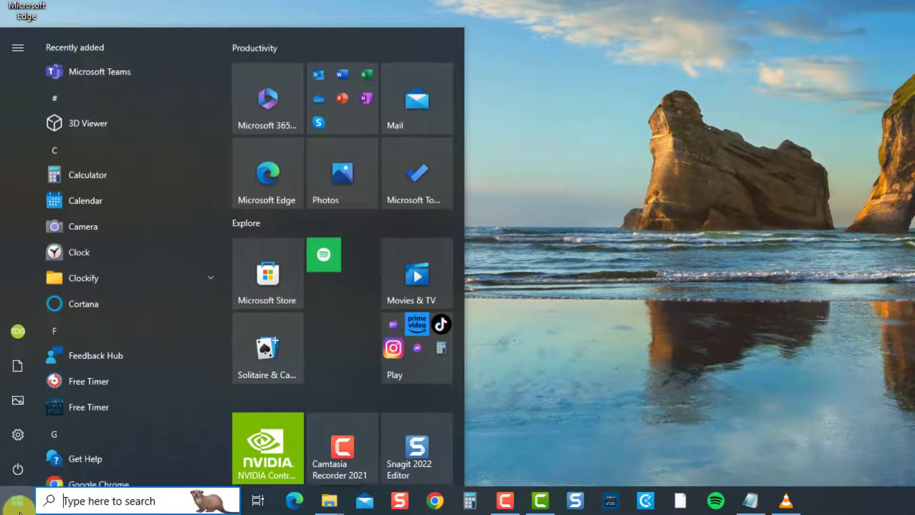
{"action": "left_click", "coordinate": [18, 434]}
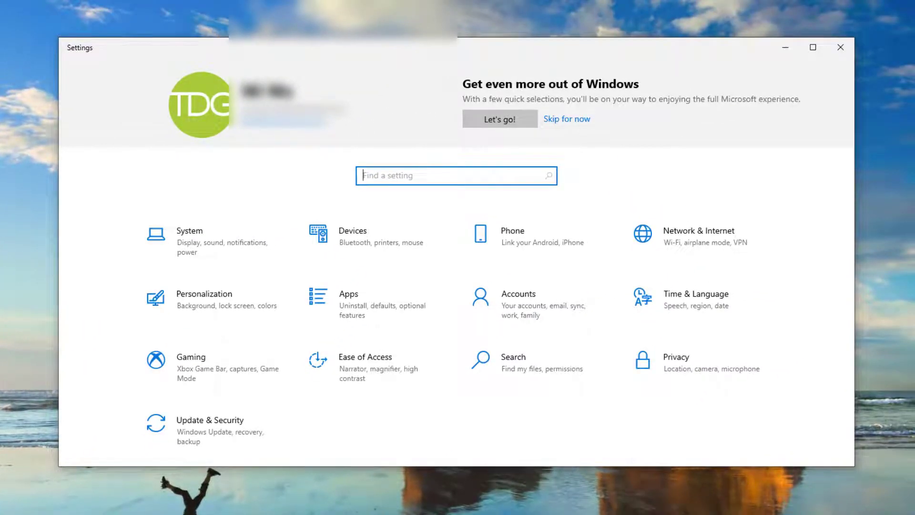
{"action": "left_click", "coordinate": [669, 246]}
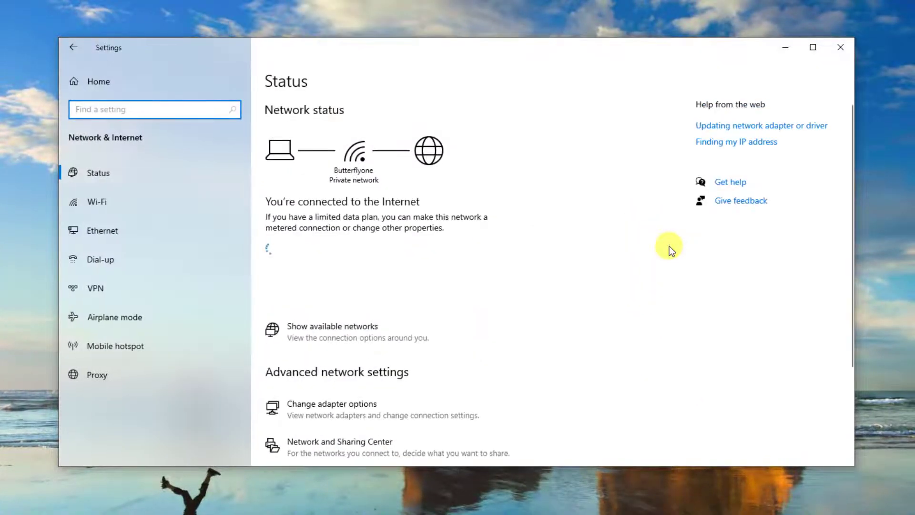
{"action": "scroll", "coordinate": [434, 306], "scroll_direction": "down", "scroll_amount": 3}
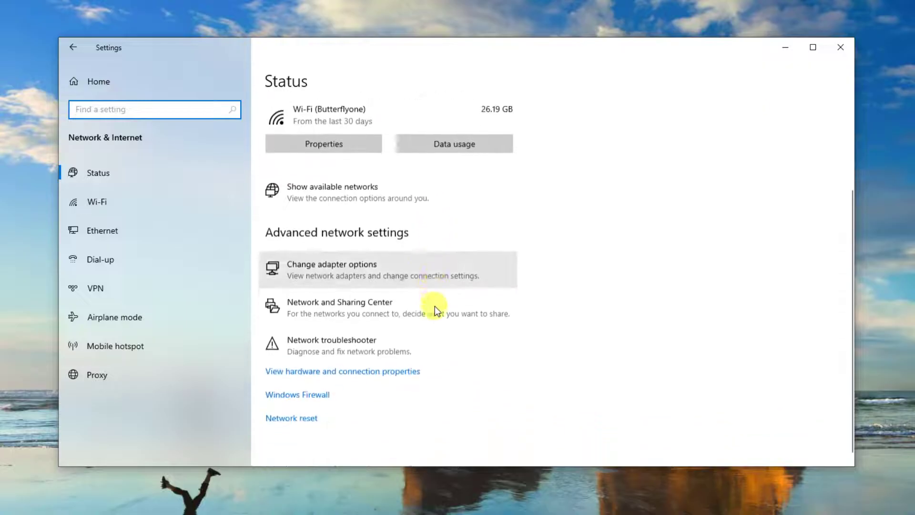
{"action": "left_click", "coordinate": [384, 338]}
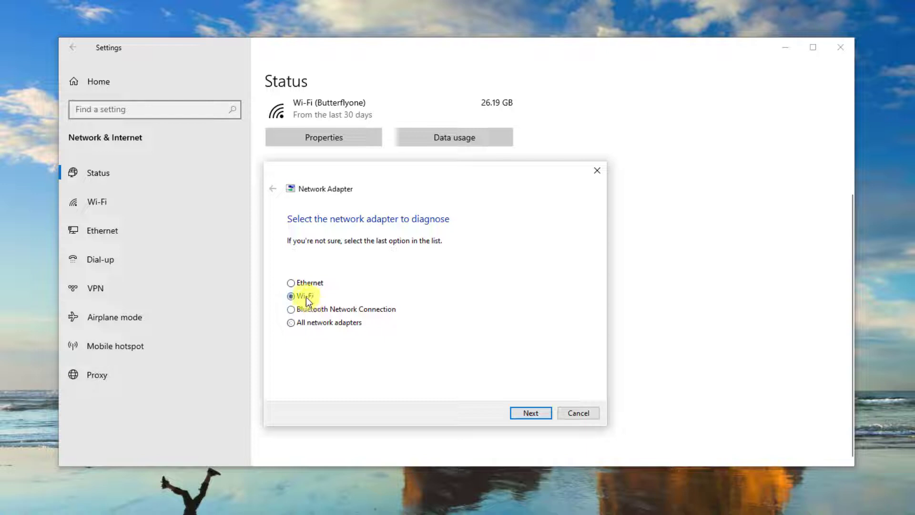
{"action": "left_click", "coordinate": [529, 412]}
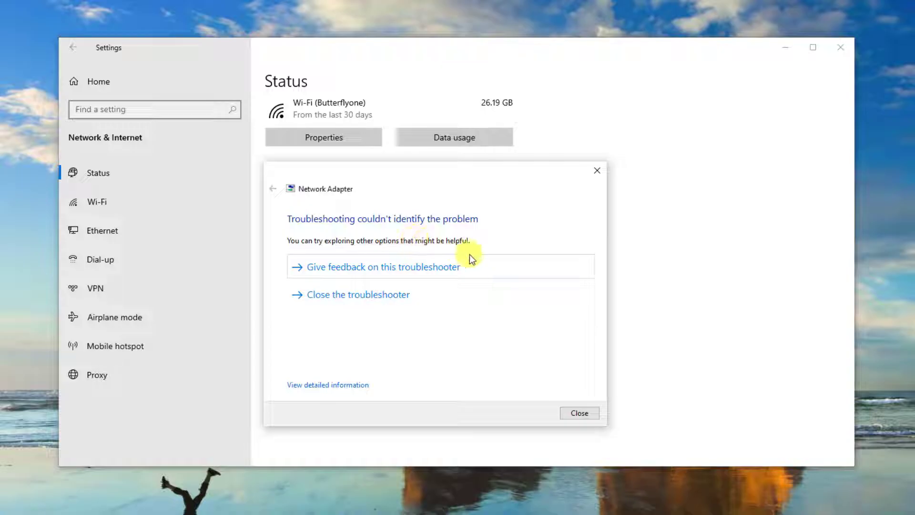
{"action": "left_click", "coordinate": [596, 409]}
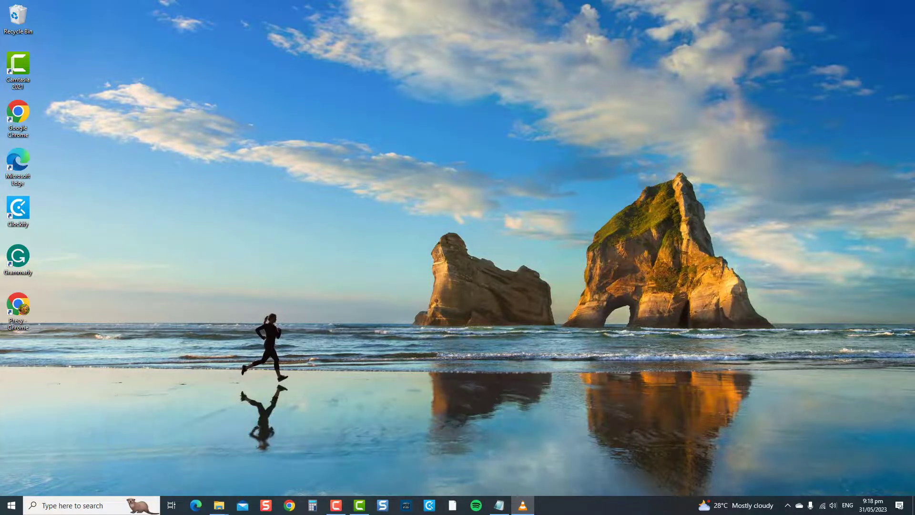
On Chrome's Manage Extensions page, switch off the Google Docs Offline extension.
{"action": "left_click", "coordinate": [289, 505]}
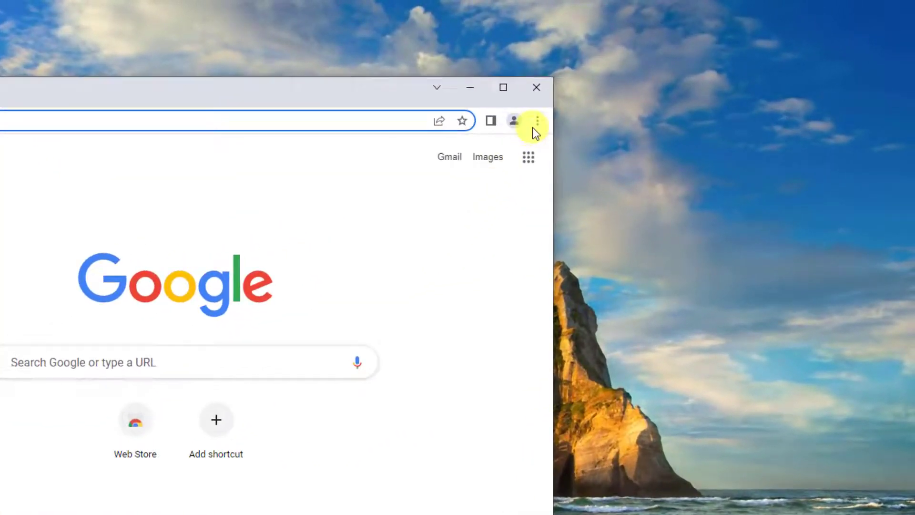
{"action": "left_click", "coordinate": [535, 122]}
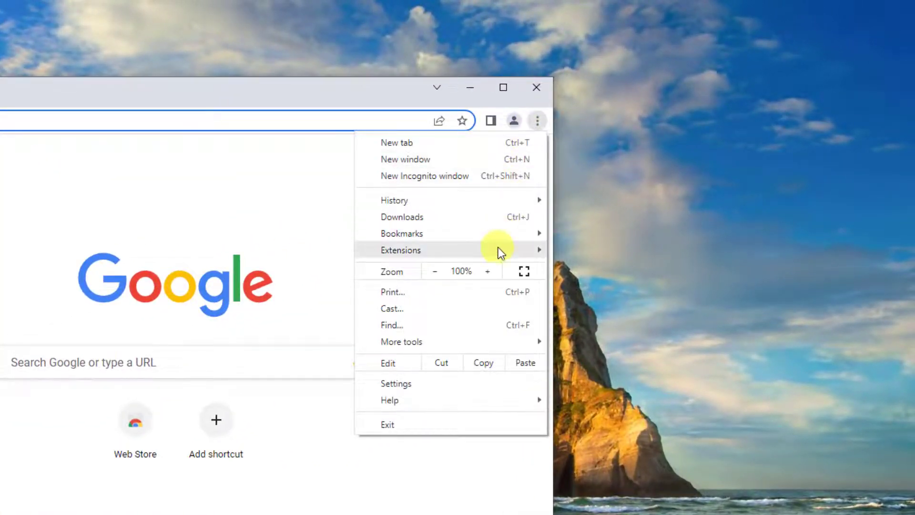
{"action": "mouse_move", "coordinate": [499, 250]}
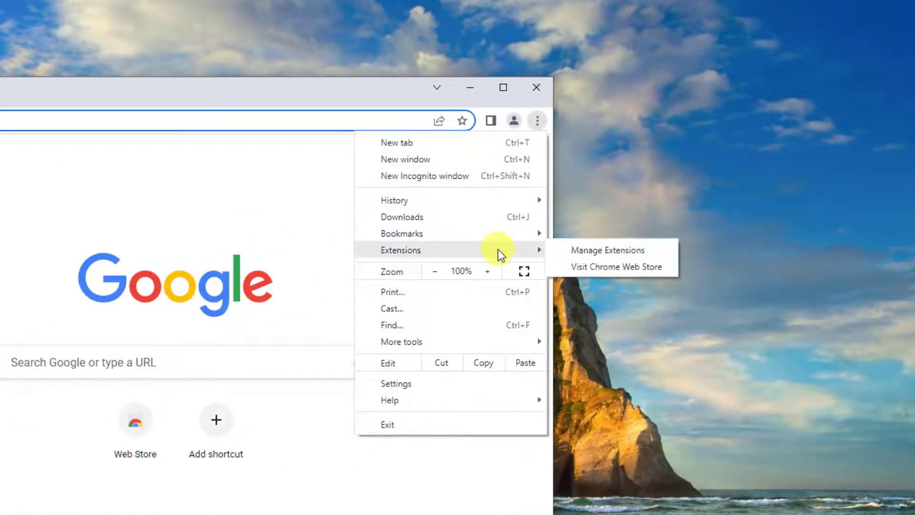
{"action": "left_click", "coordinate": [577, 250]}
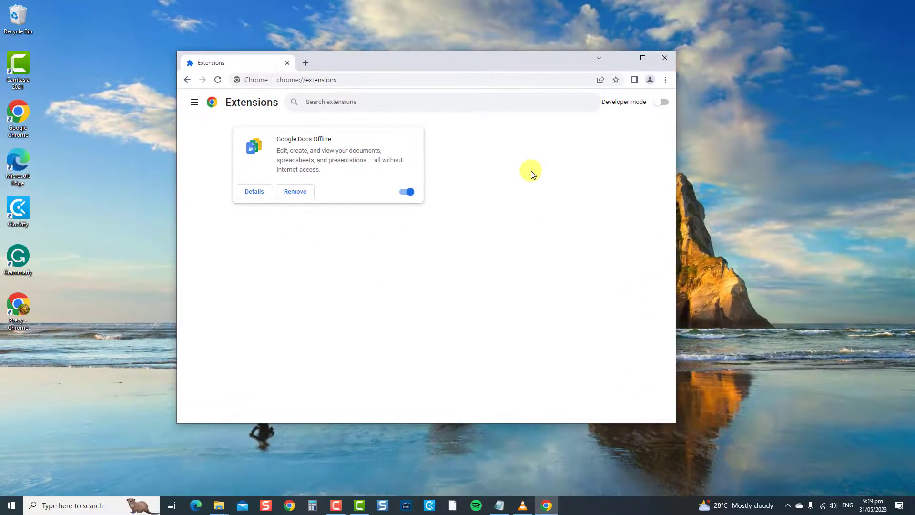
{"action": "left_click", "coordinate": [408, 193]}
{"action": "left_click", "coordinate": [664, 65]}
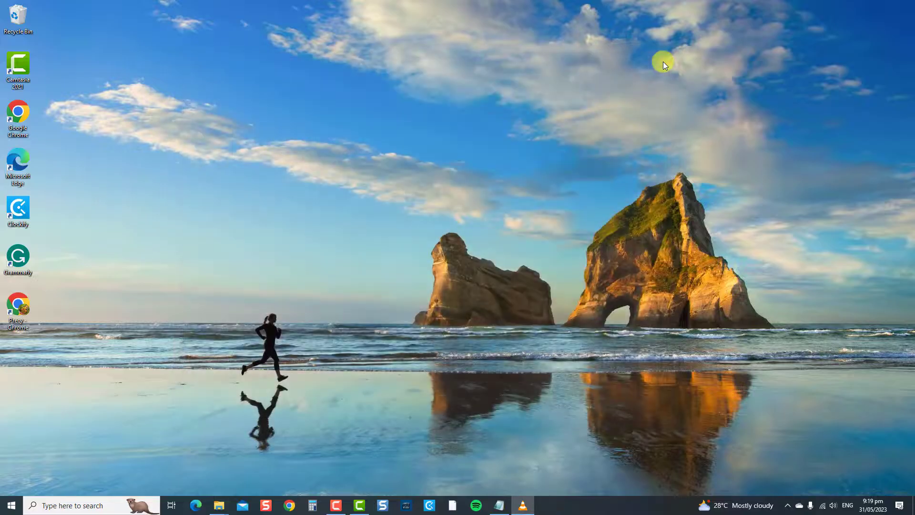